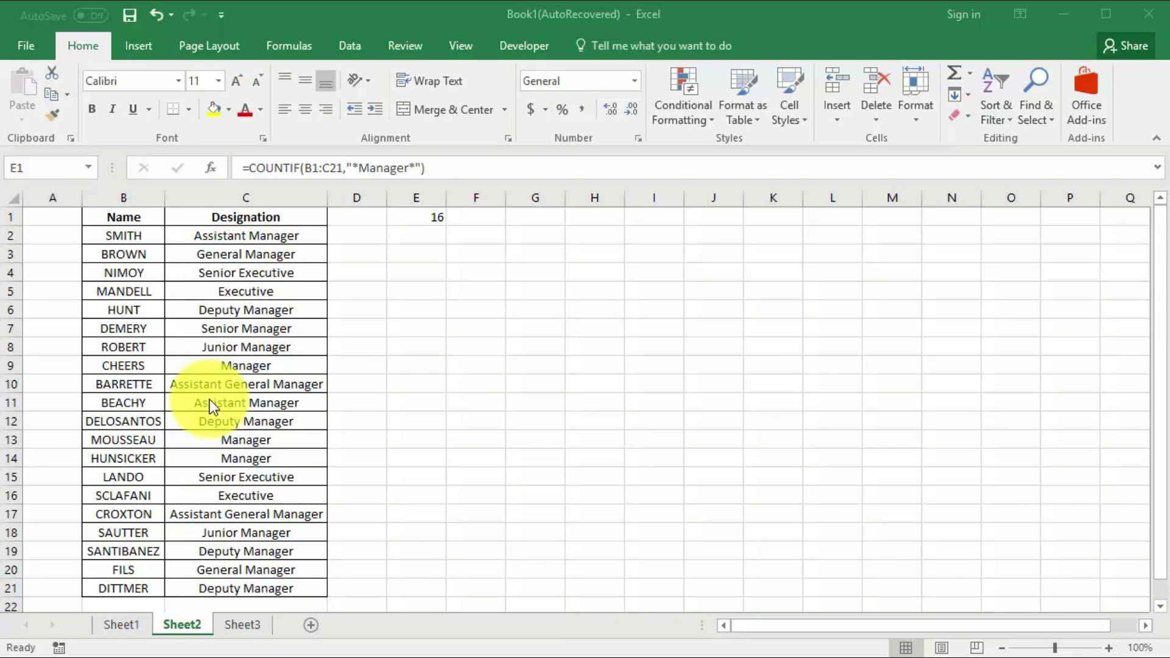
Step: Replace E1's earlier count with a new =COUNTIF( formula chosen from autocomplete
{"action": "left_click", "coordinate": [419, 222]}
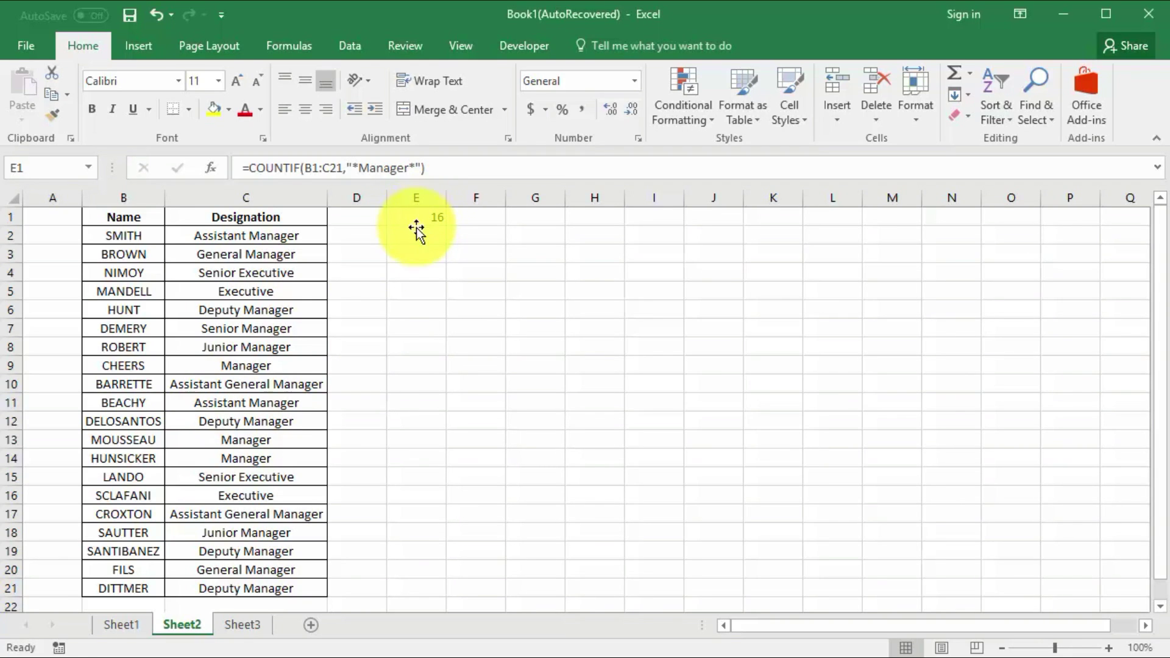
{"action": "type", "text": "="}
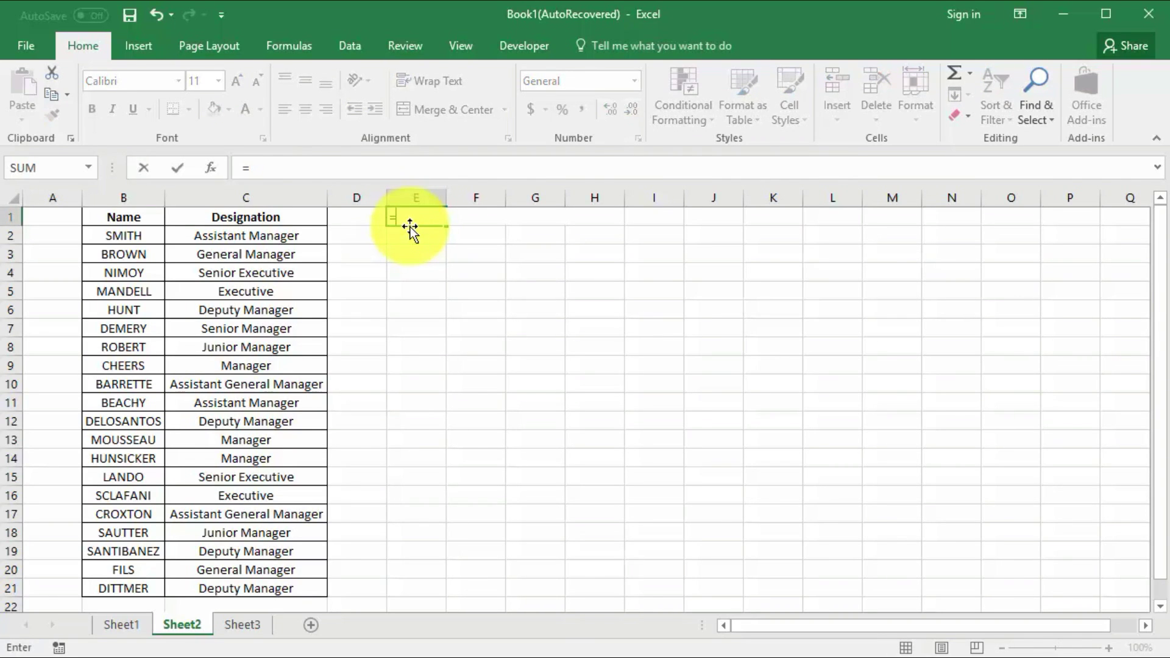
{"action": "type", "text": "cou"}
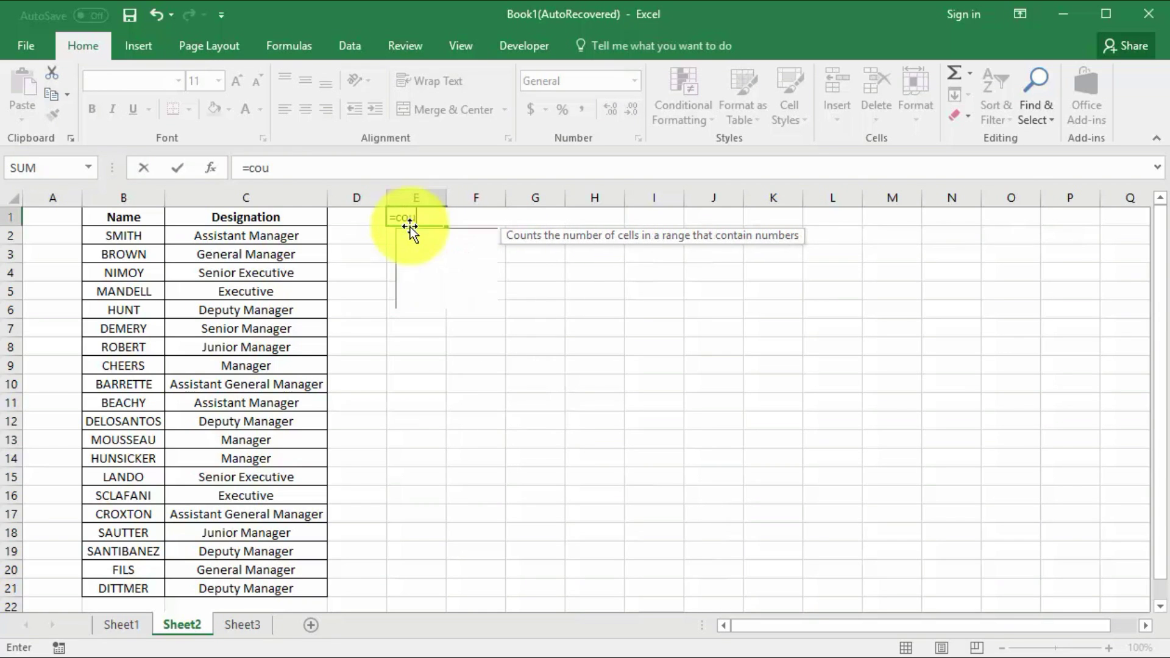
{"action": "type", "text": "ntif"}
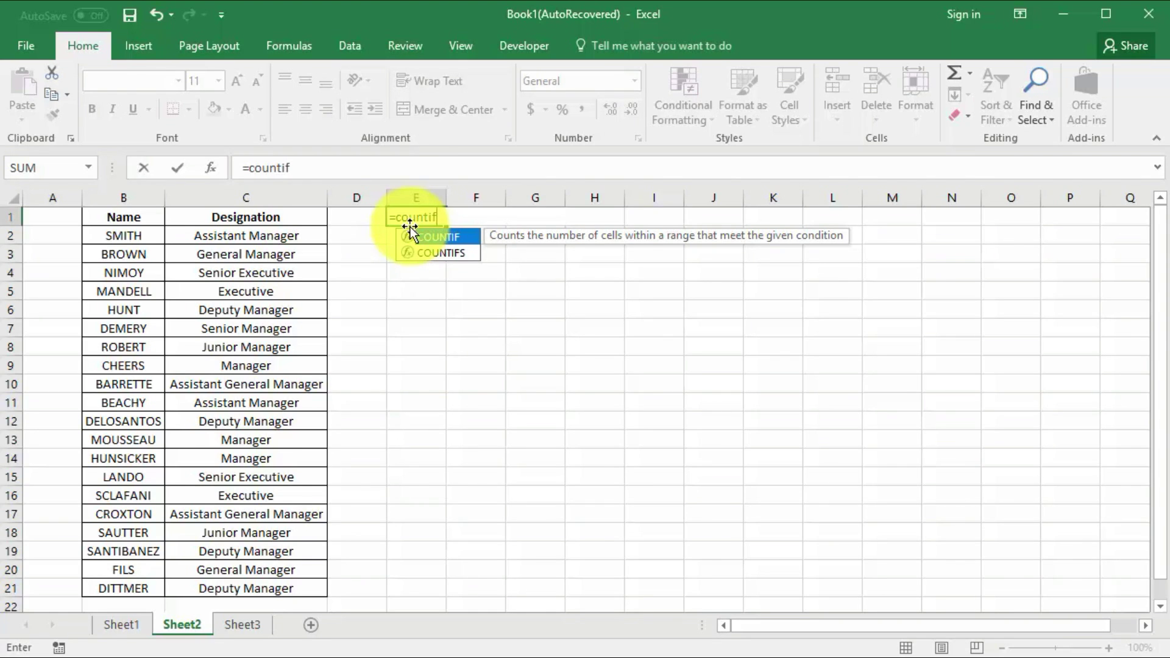
{"action": "double_click", "coordinate": [439, 236]}
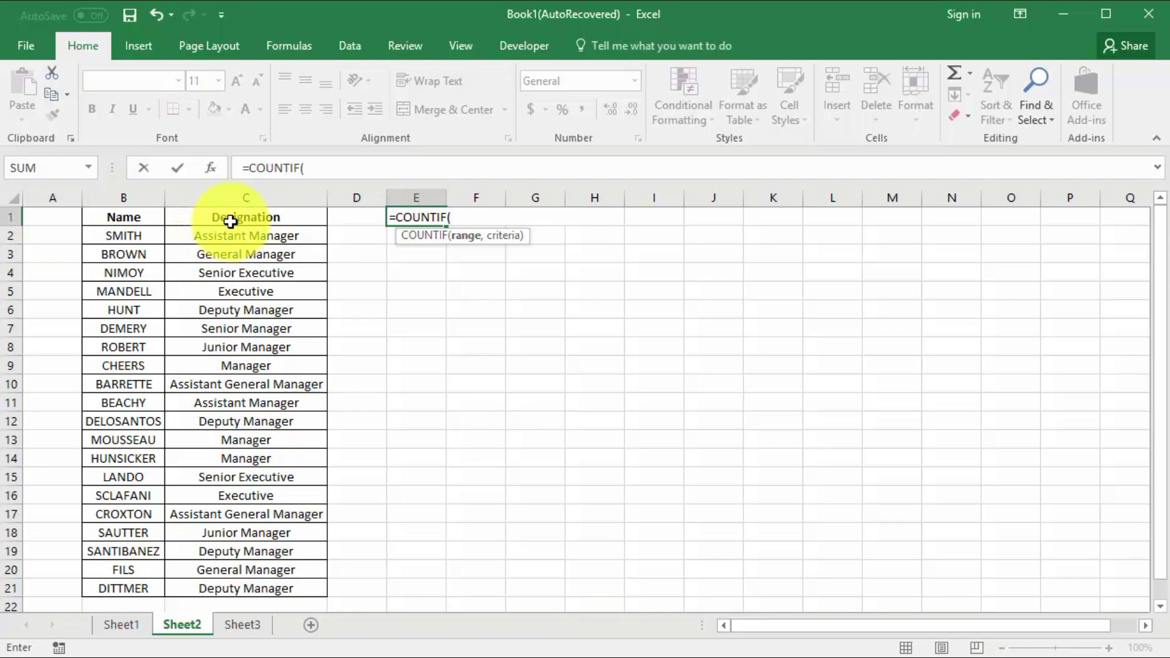
Step: Give the E1 COUNTIF the range C1:C21 and a mis-quoted 'Manager" criterion, then close it
{"action": "left_click_drag", "start_coordinate": [230, 222], "coordinate": [226, 584]}
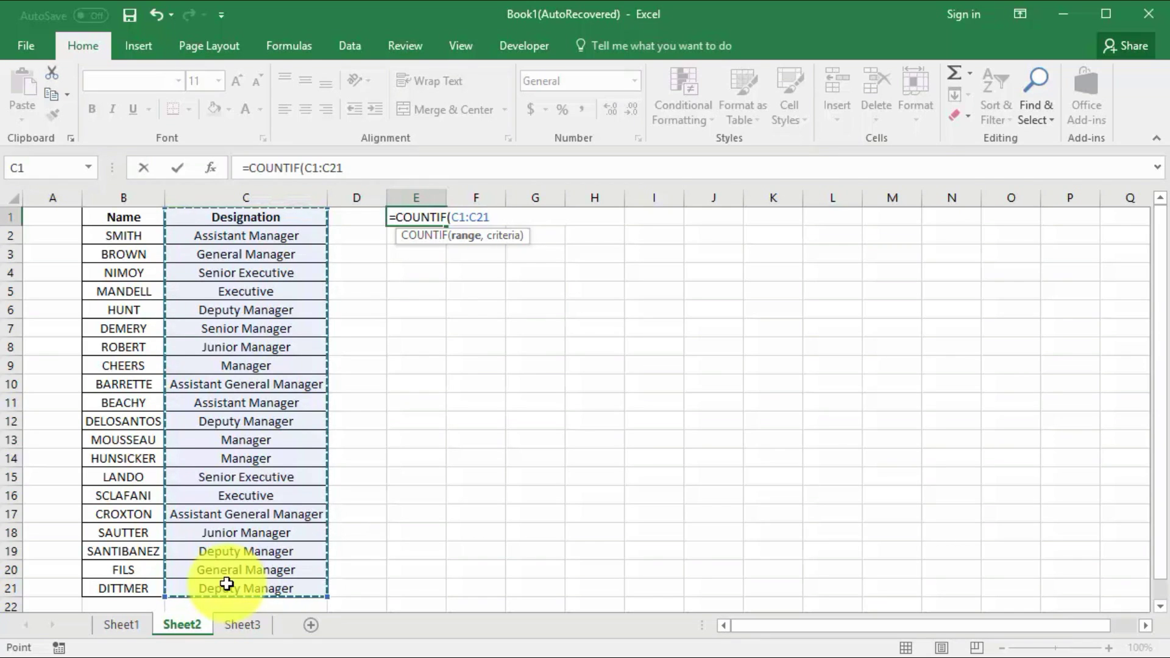
{"action": "type", "text": ","}
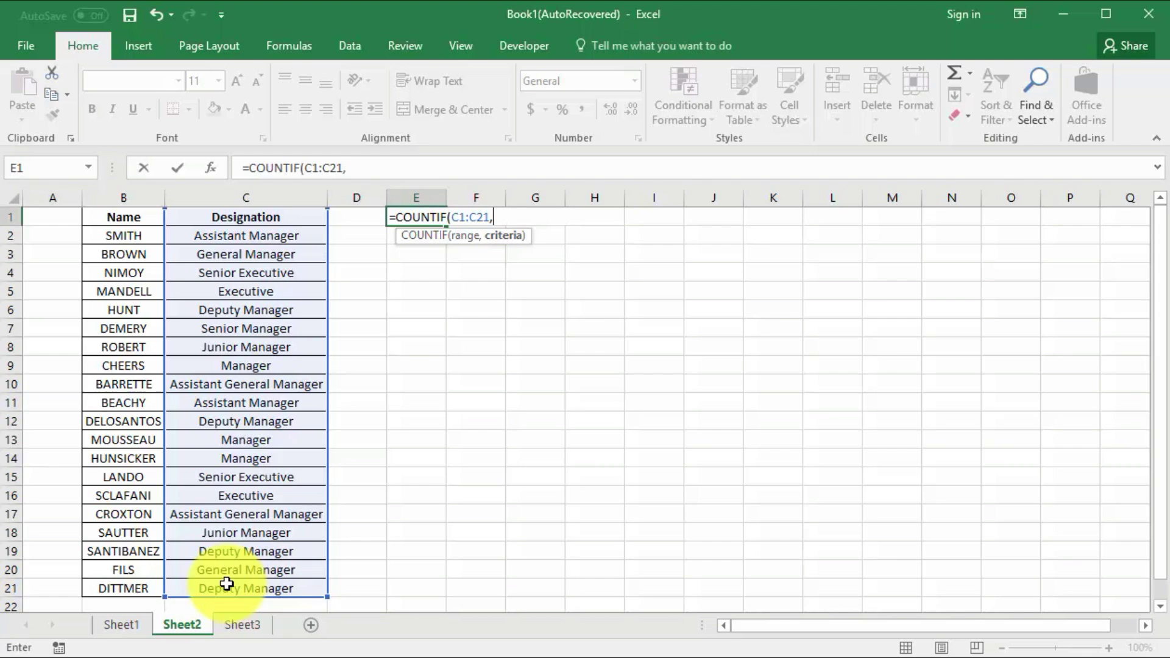
{"action": "type", "text": "'"}
{"action": "type", "text": "Man"}
{"action": "type", "text": "ager"}
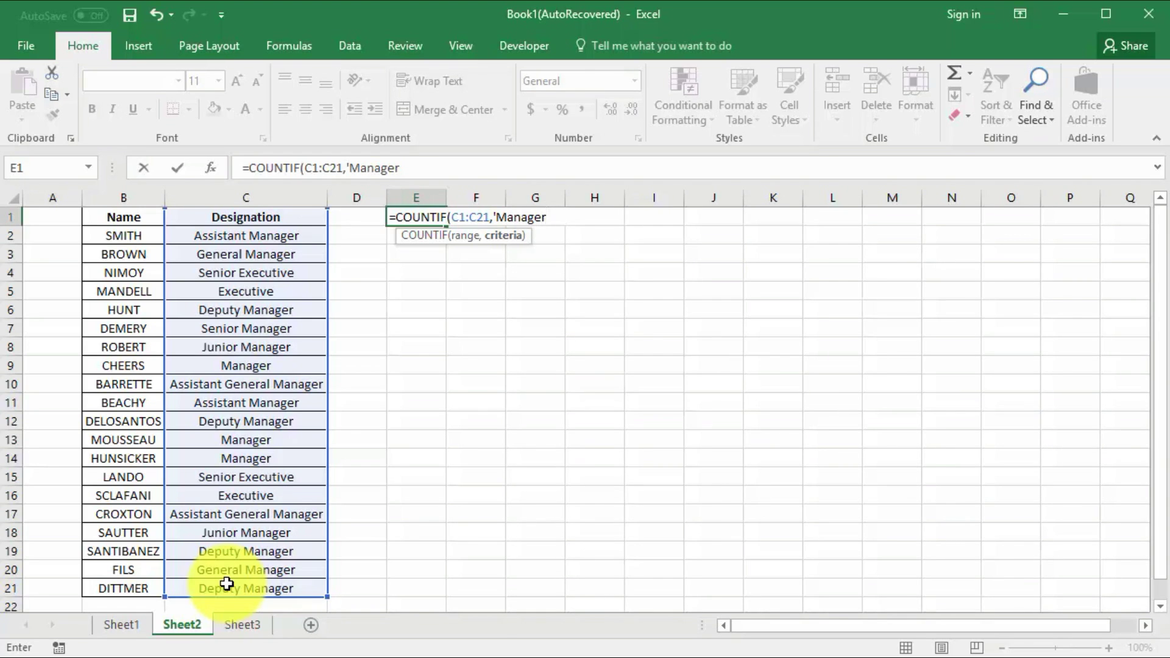
{"action": "type", "text": "\""}
{"action": "type", "text": ")"}
Step: Dismiss the syntax error and fix the criterion to "Manager" so E1 shows 3
{"action": "key", "text": "Return"}
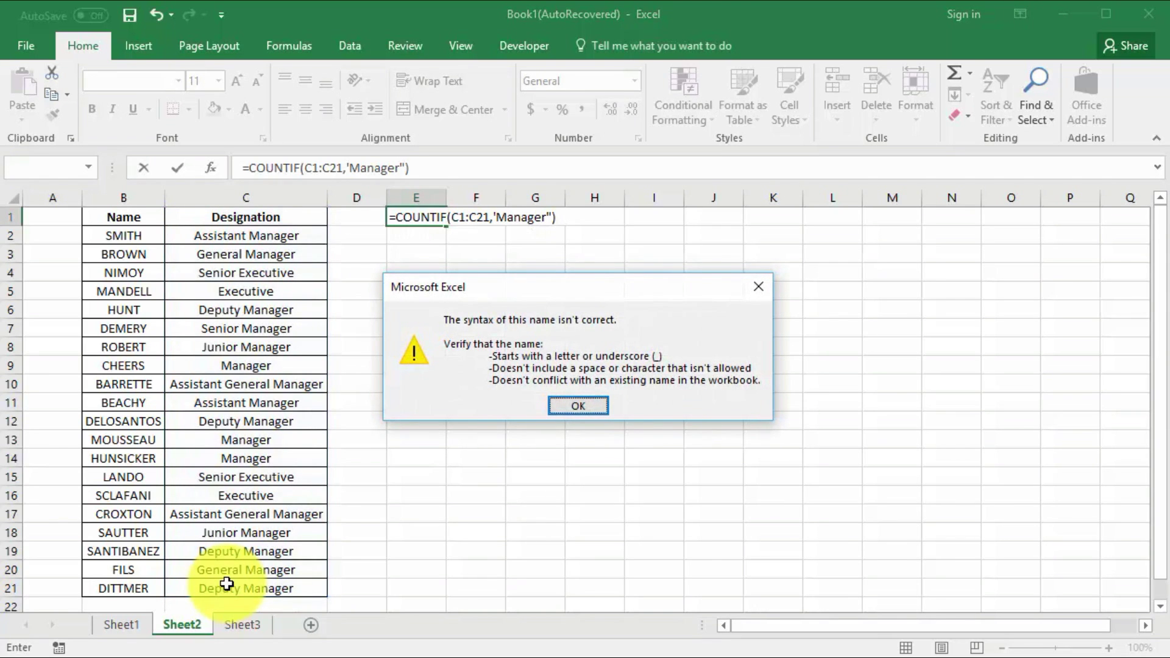
{"action": "left_click", "coordinate": [585, 400]}
{"action": "left_click", "coordinate": [501, 217]}
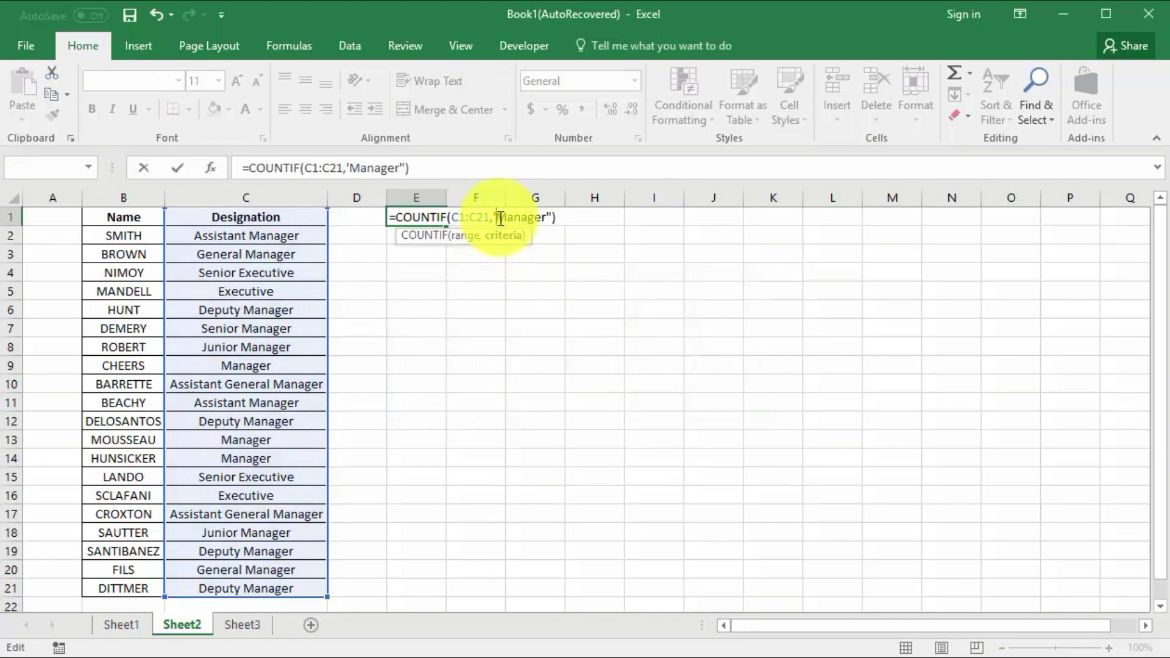
{"action": "key", "text": "BackSpace"}
{"action": "type", "text": "\""}
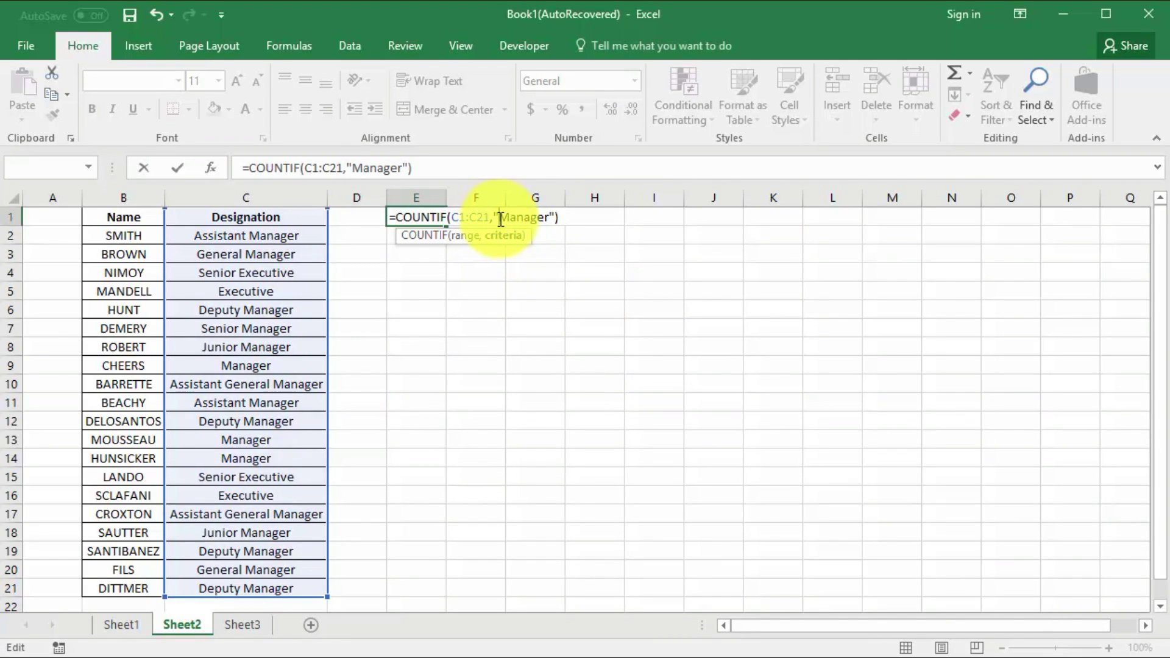
{"action": "key", "text": "Return"}
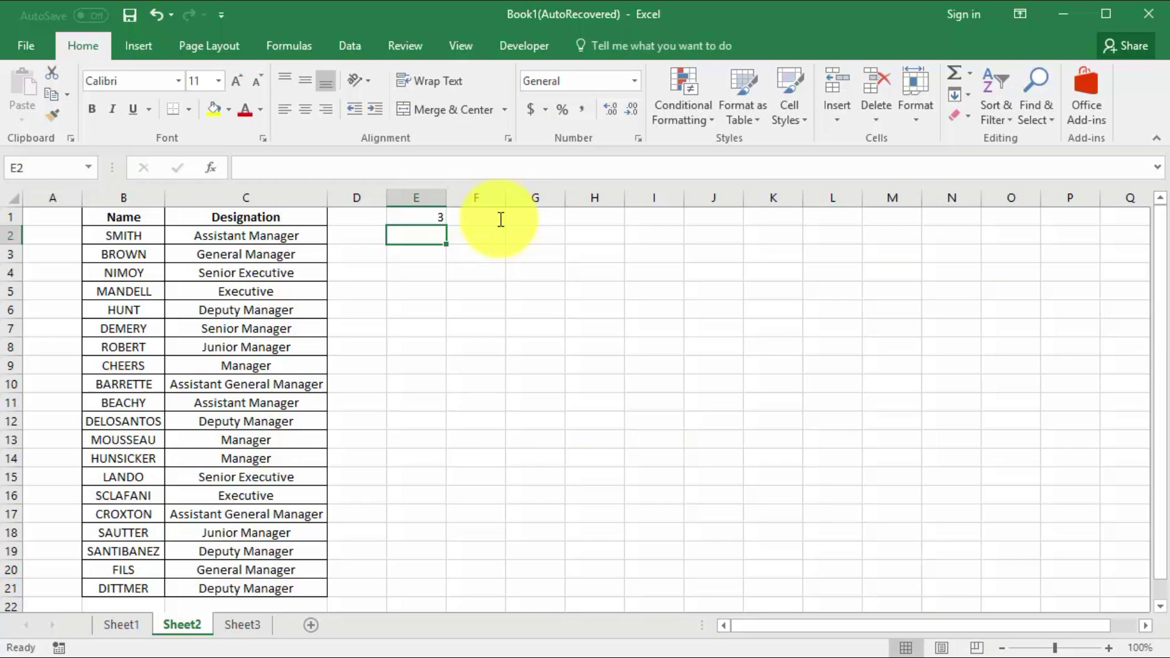
{"action": "left_click", "coordinate": [246, 365]}
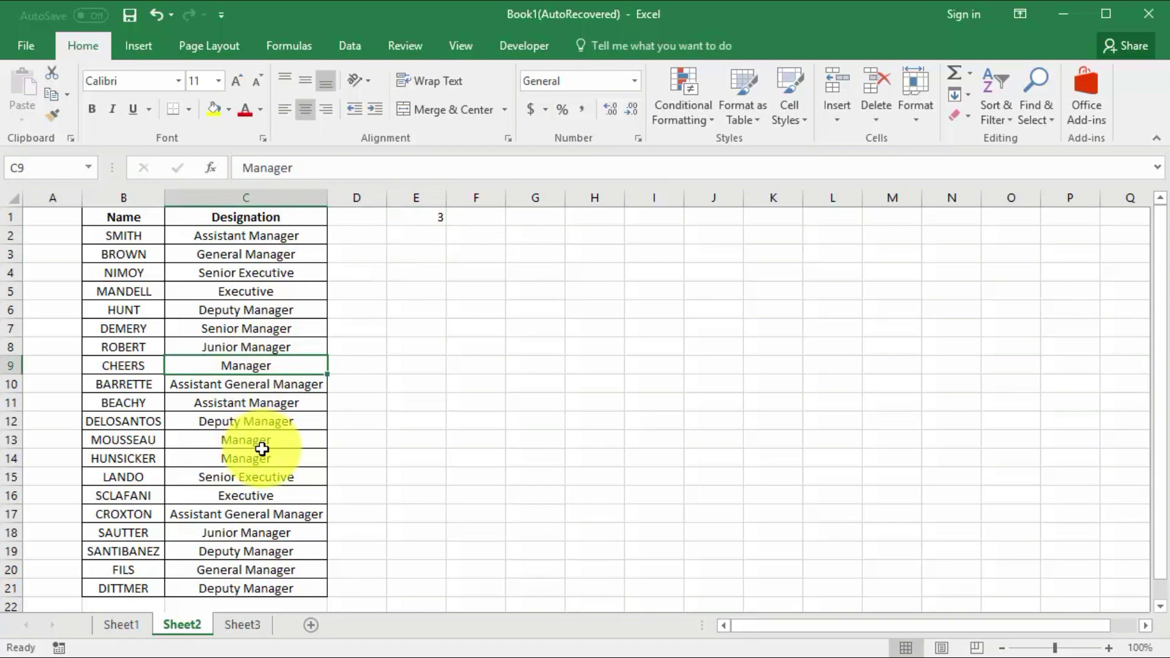
{"action": "left_click", "coordinate": [258, 442]}
{"action": "left_click", "coordinate": [259, 458]}
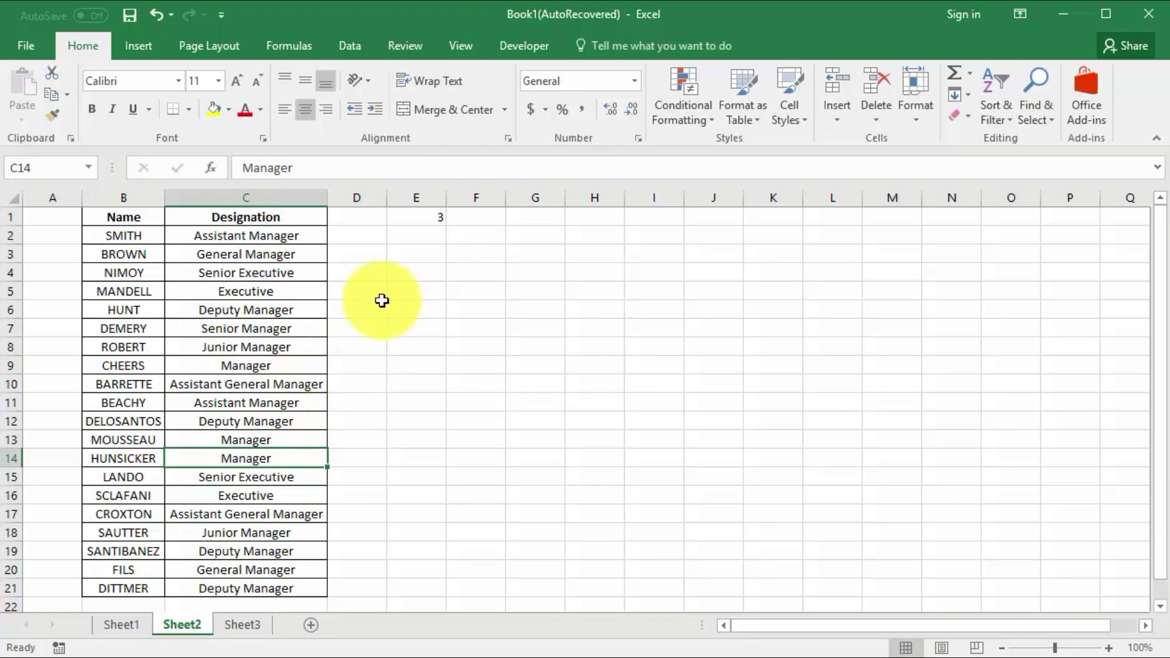
Step: Replace E1's exact-match count with a new =COUNTIF( from the autocomplete list
{"action": "left_click", "coordinate": [426, 221]}
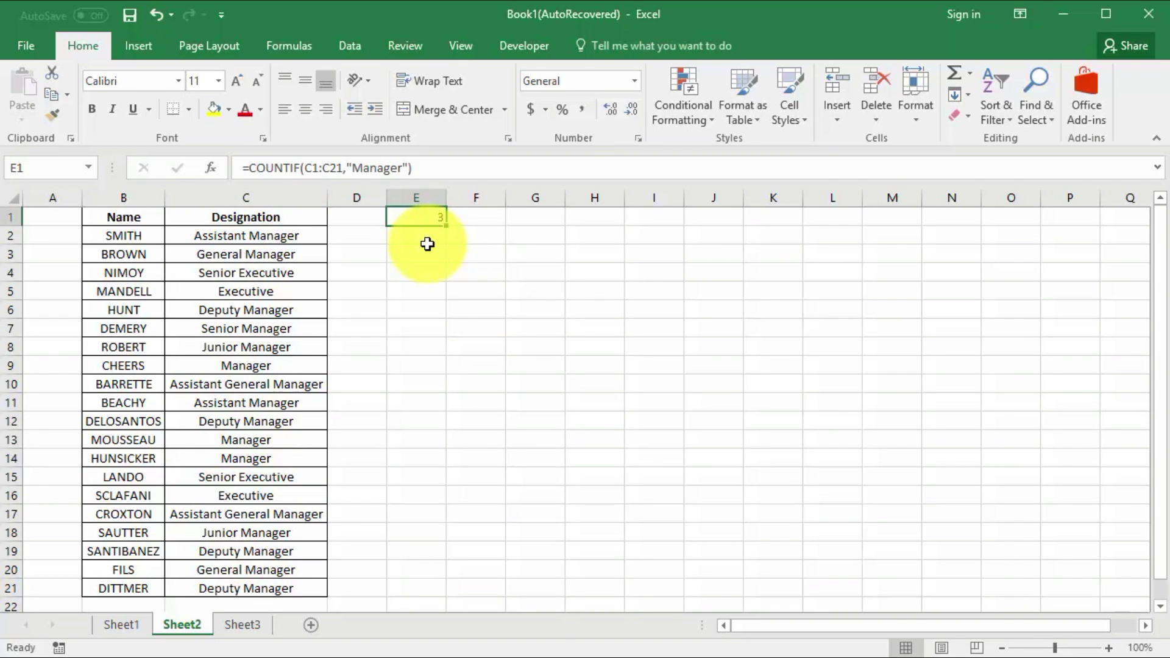
{"action": "type", "text": "="}
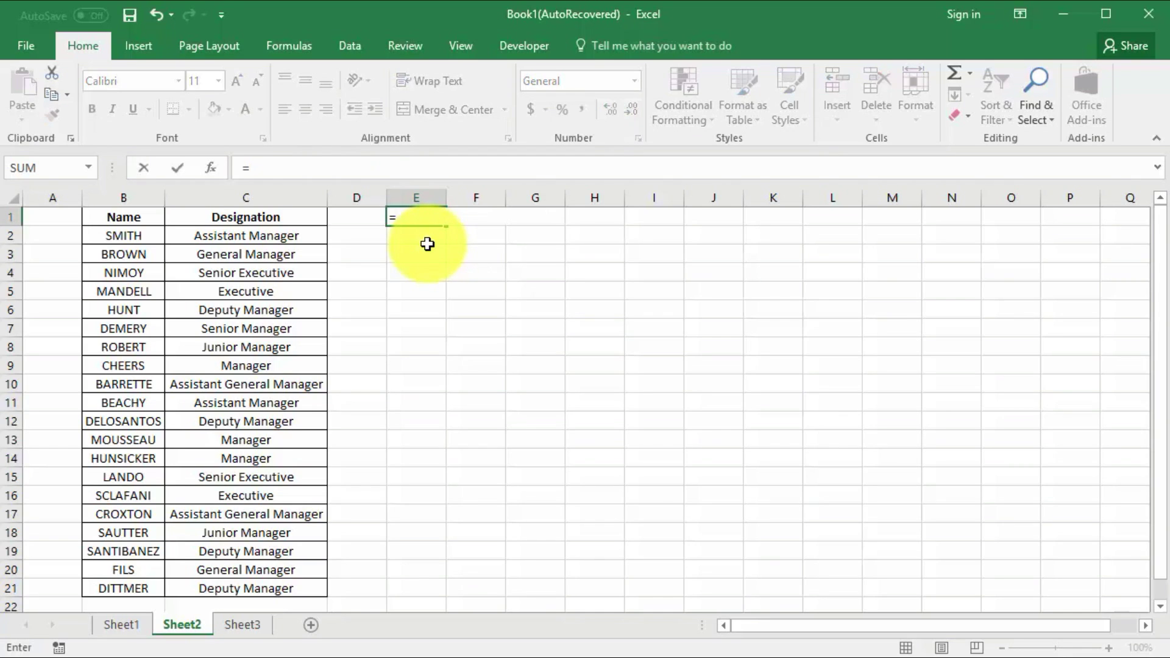
{"action": "type", "text": "c"}
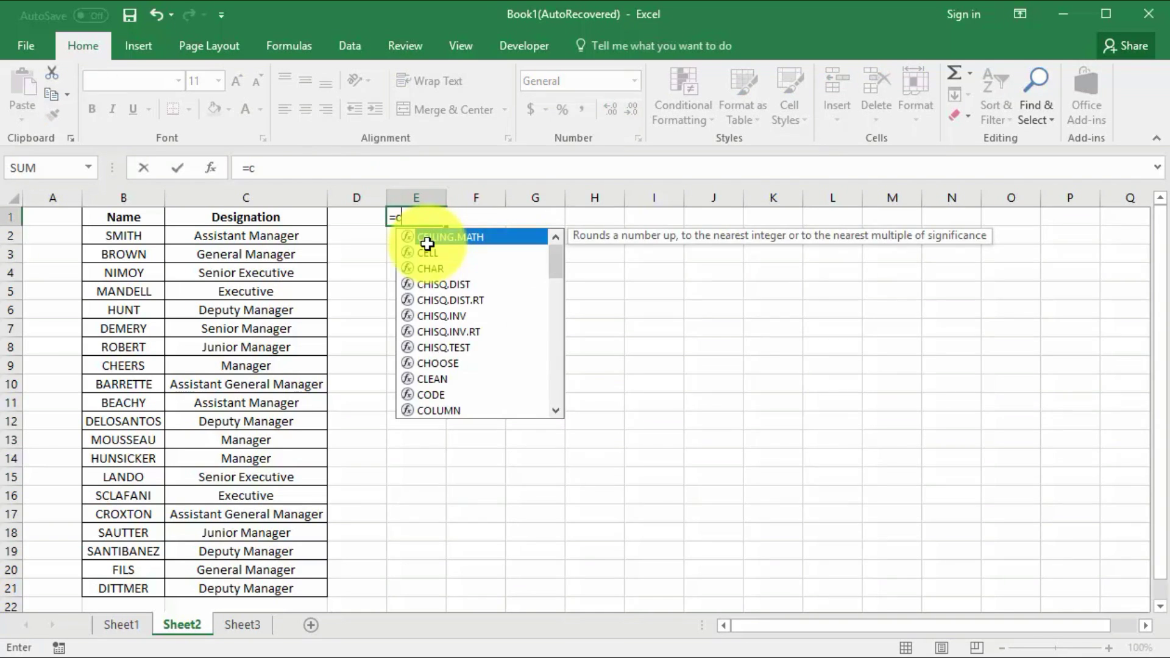
{"action": "type", "text": "ount"}
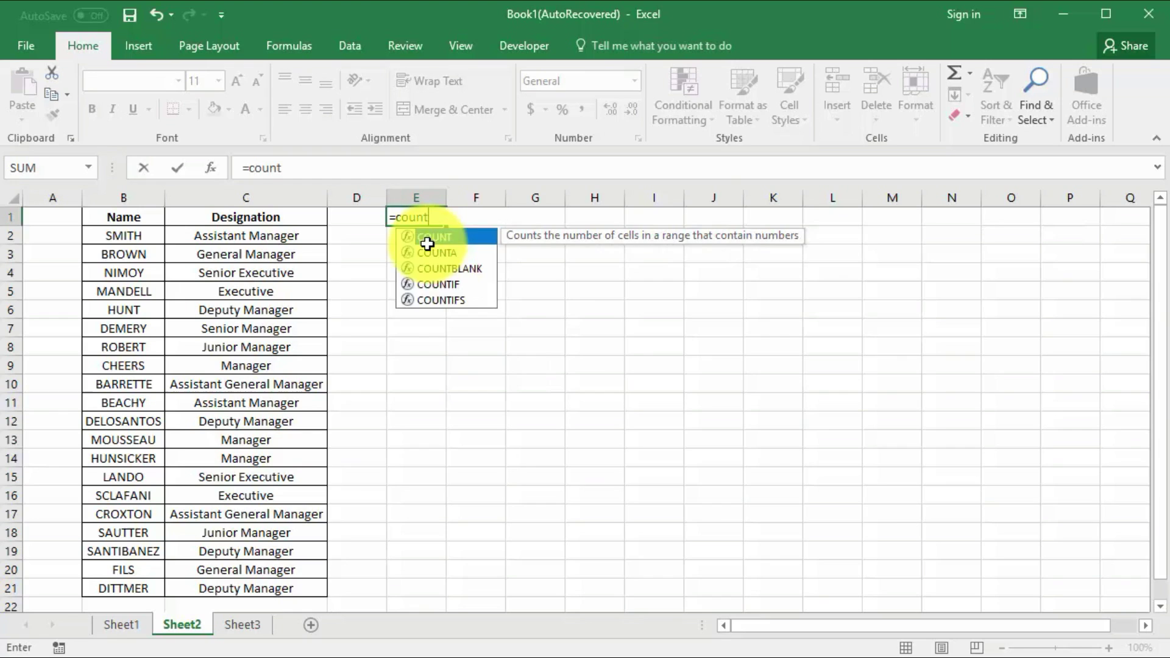
{"action": "type", "text": "if"}
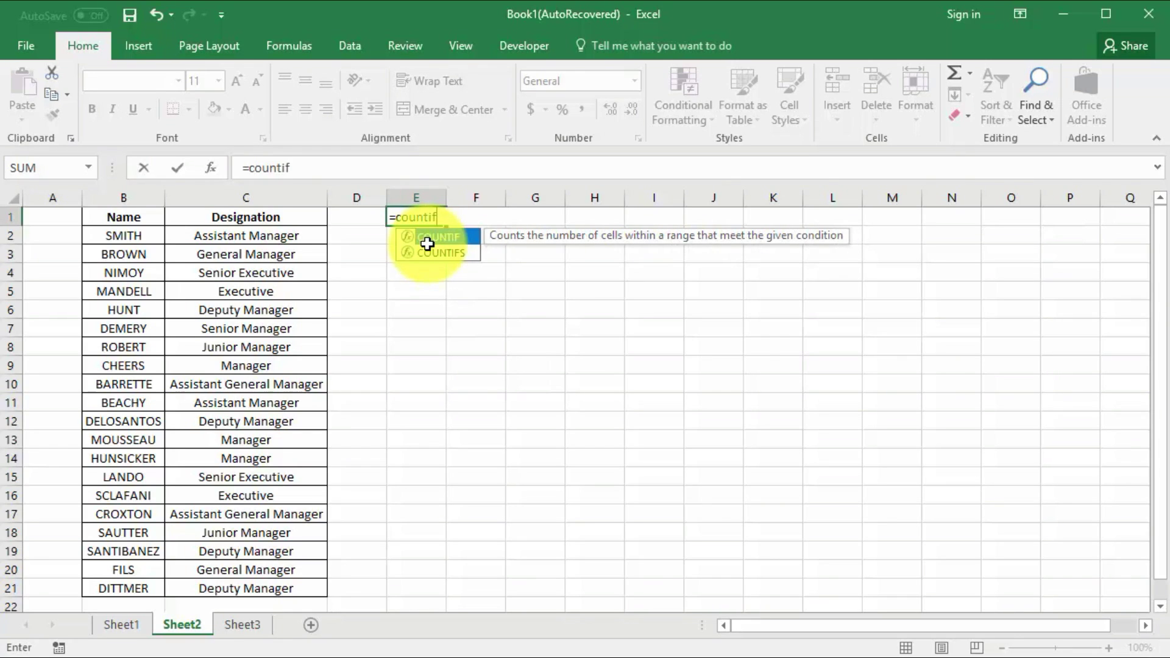
{"action": "double_click", "coordinate": [441, 236]}
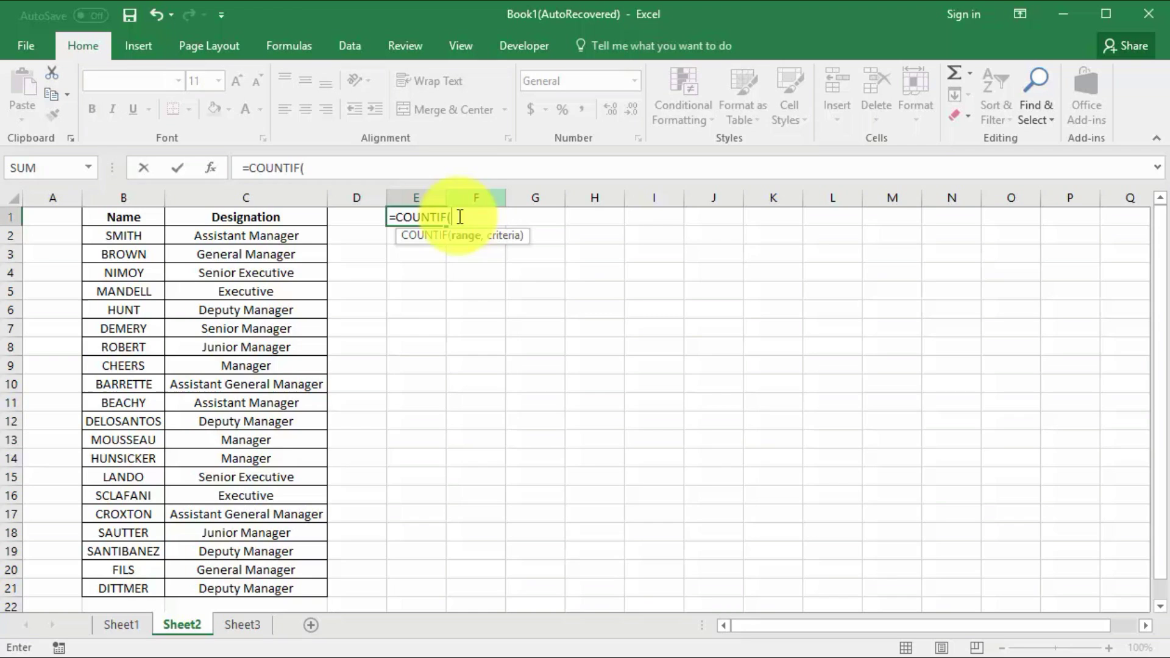
Step: Use C1:C21 as the range of the new E1 COUNTIF, followed by a comma
{"action": "left_click_drag", "start_coordinate": [262, 217], "coordinate": [262, 589]}
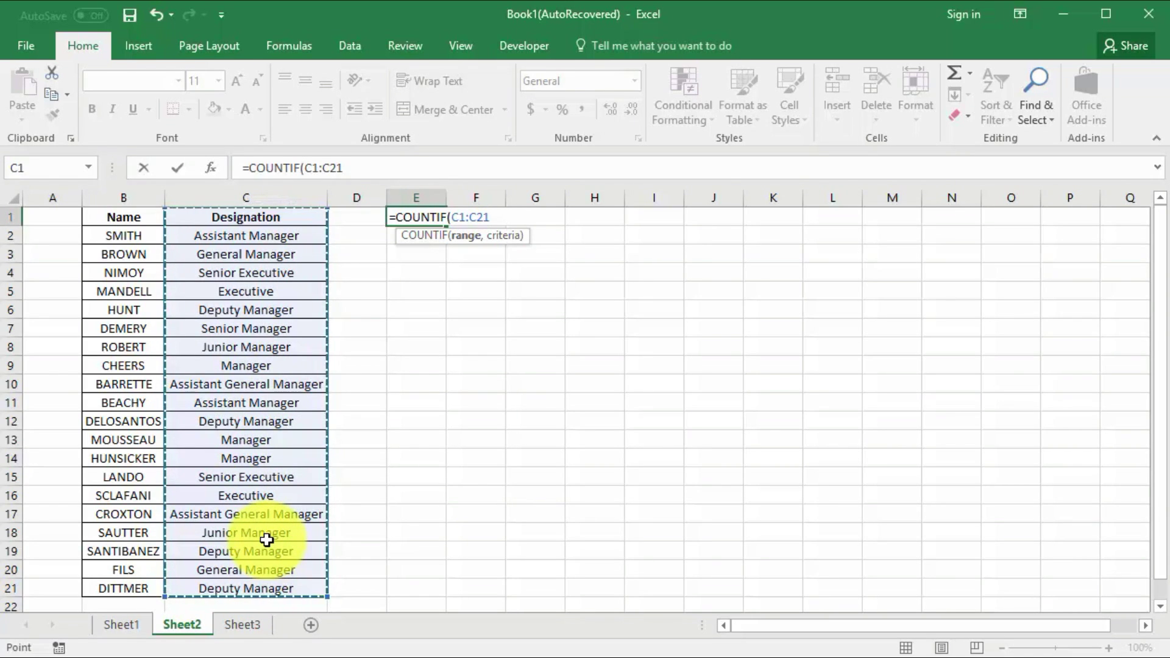
{"action": "type", "text": ","}
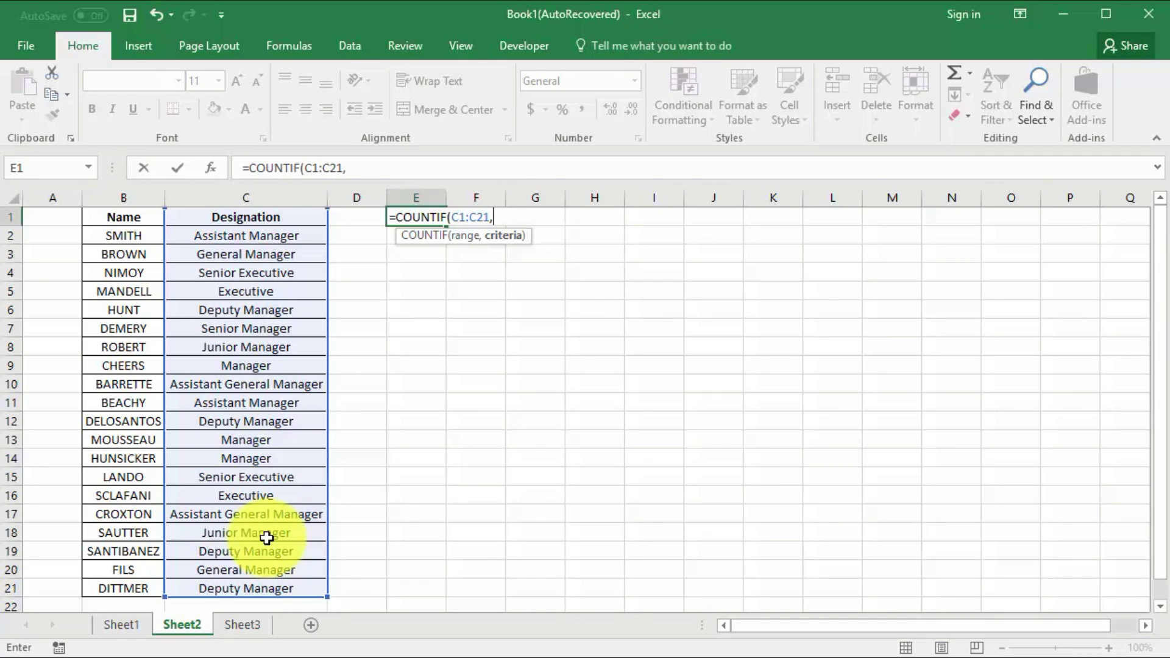
Step: Complete the E1 formula with the wildcard criterion "*Manager*" and a closing parenthesis
{"action": "type", "text": "\""}
{"action": "type", "text": "*"}
{"action": "type", "text": "Mana"}
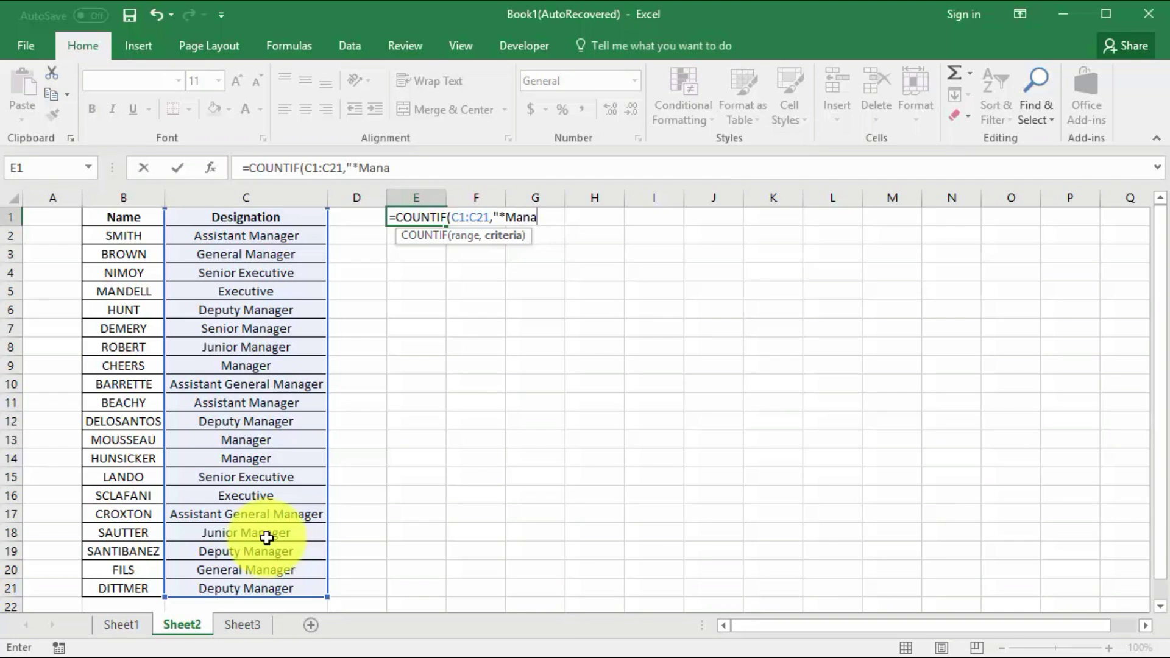
{"action": "type", "text": "ger"}
{"action": "type", "text": "\""}
{"action": "key", "text": "BackSpace"}
{"action": "type", "text": "*"}
{"action": "type", "text": "\""}
{"action": "type", "text": ")"}
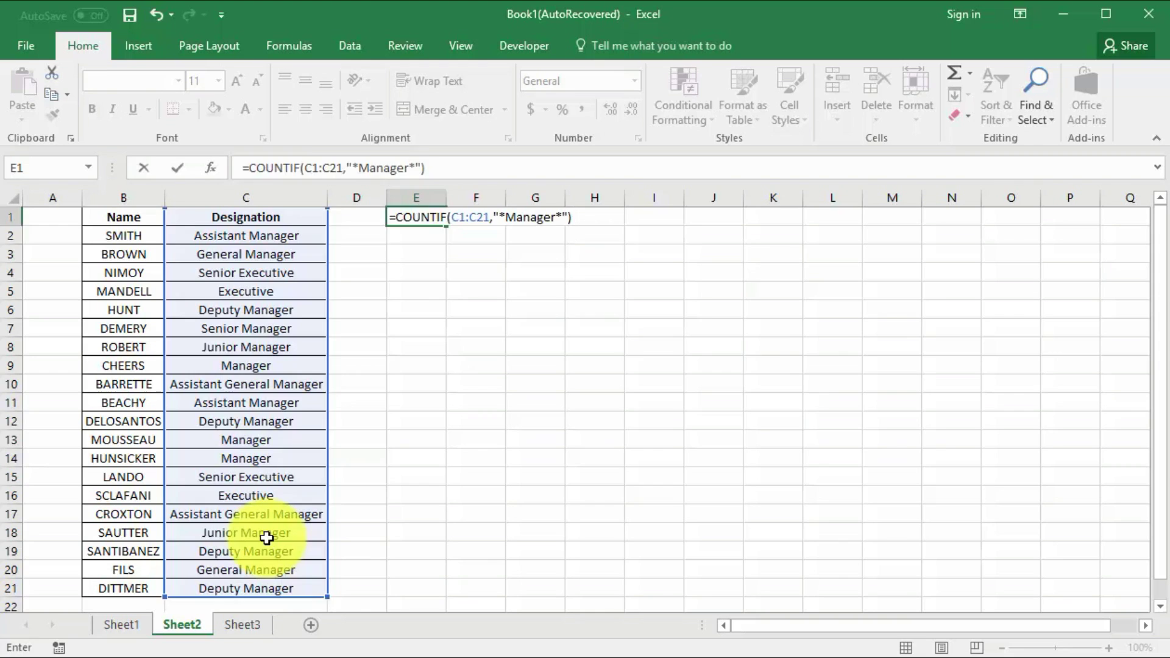
Step: Commit =COUNTIF(C1:C21,"*Manager*") in E1, showing 16
{"action": "key", "text": "Return"}
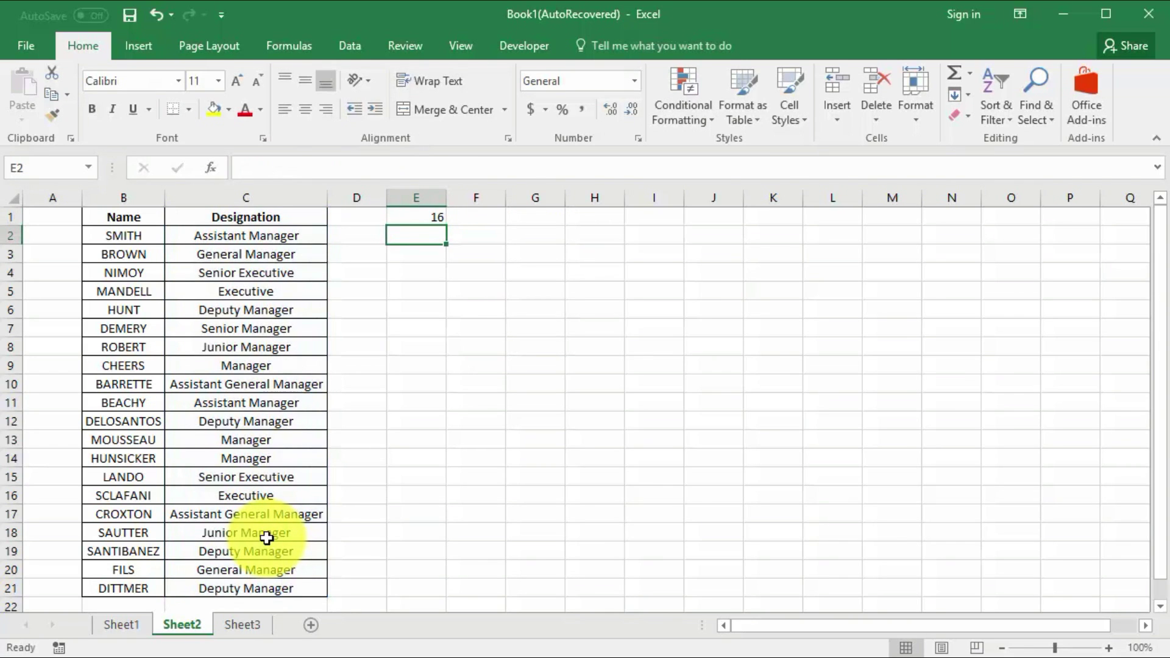